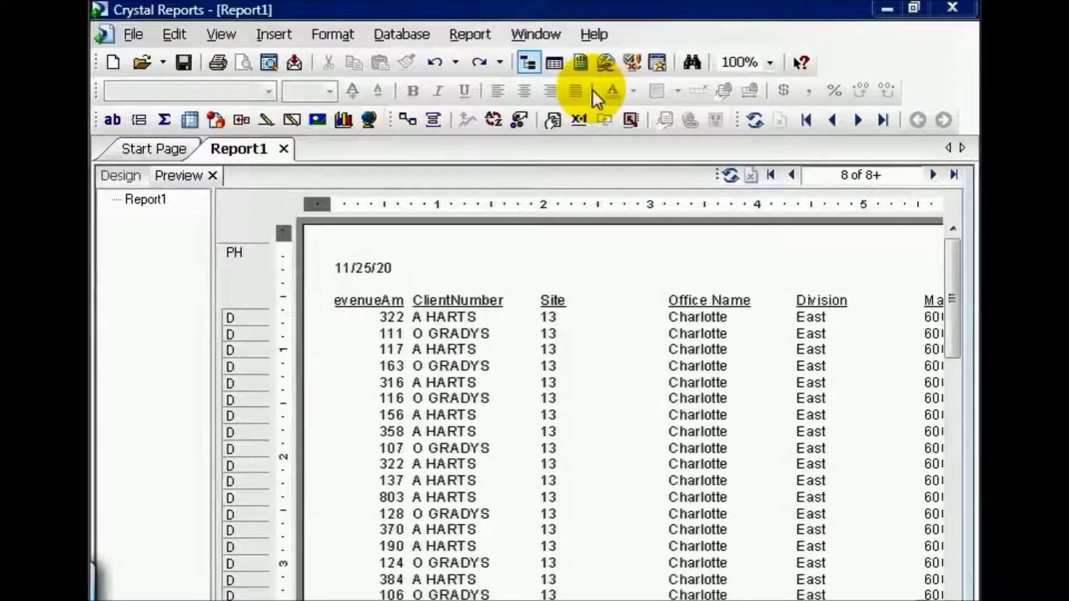
Step: Edit the selection formula to RevenueAmount > 100 or Office Name in ["No.California"]
click(517, 123)
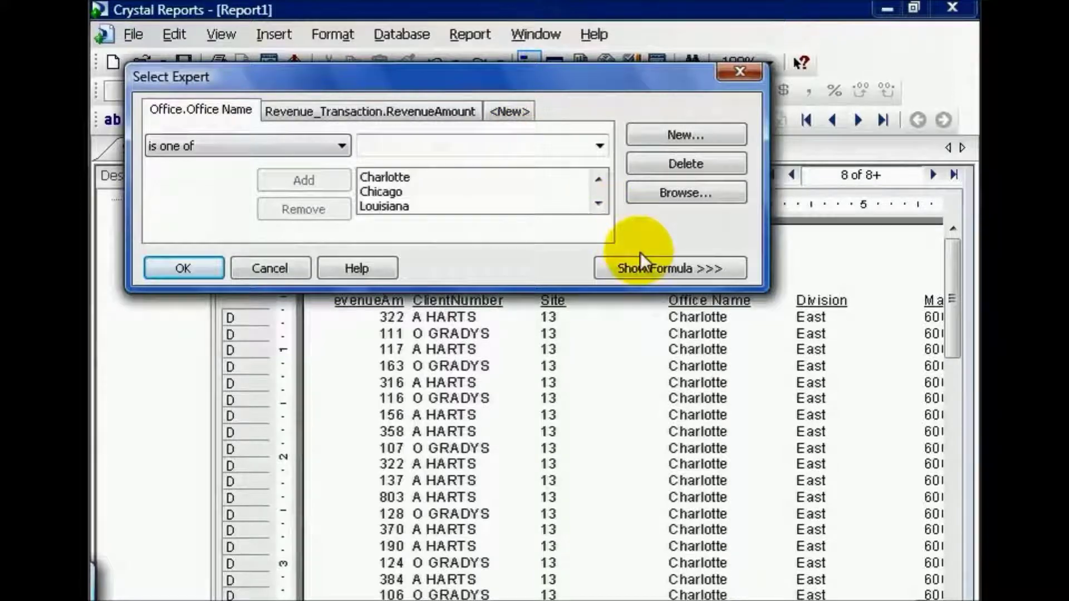
click(649, 266)
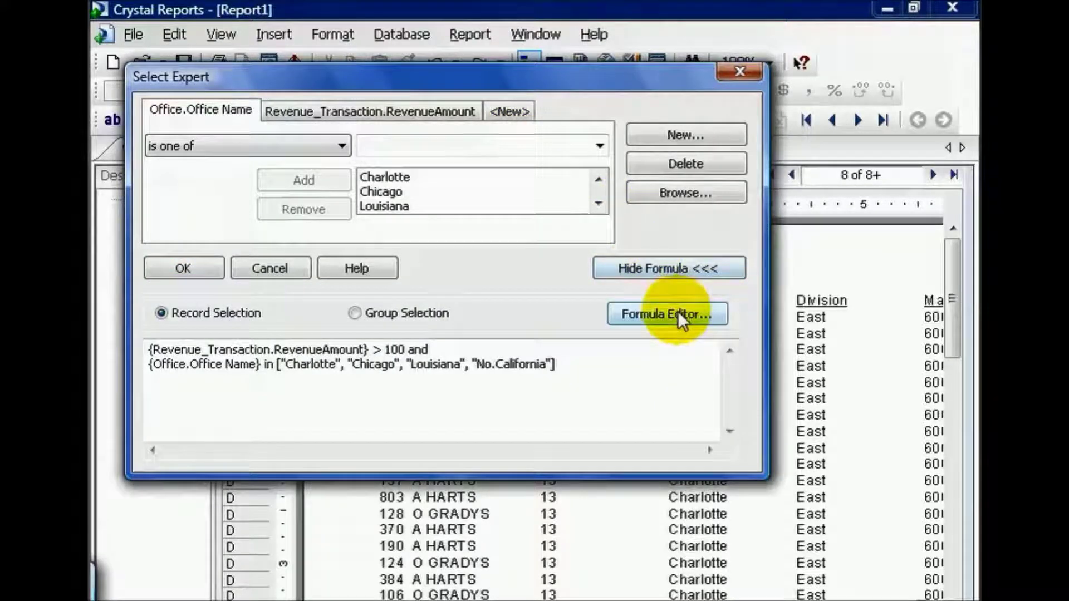
click(678, 315)
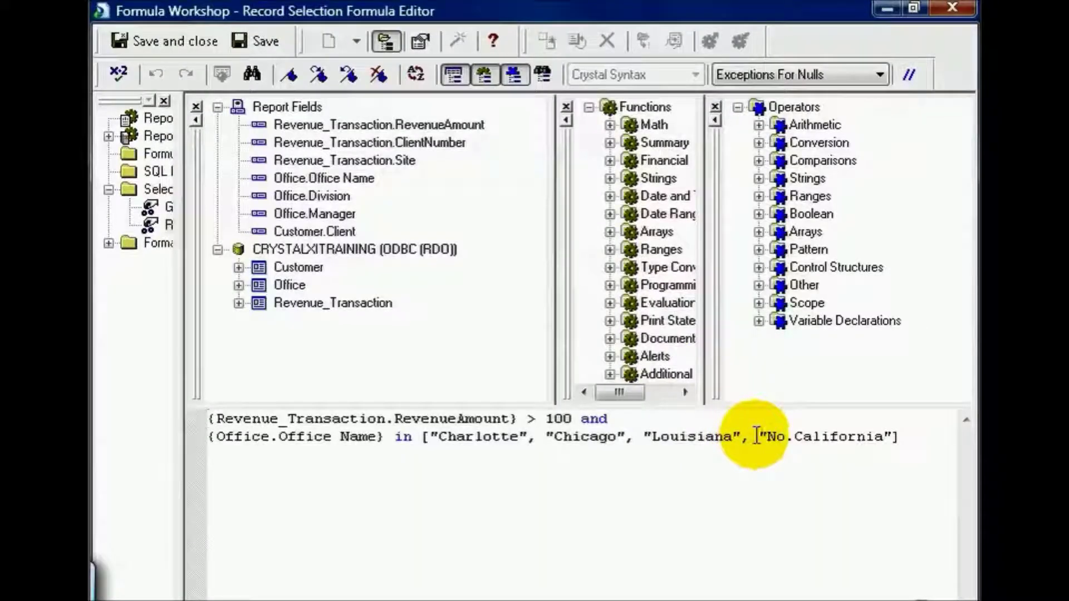
drag(758, 436, 432, 436)
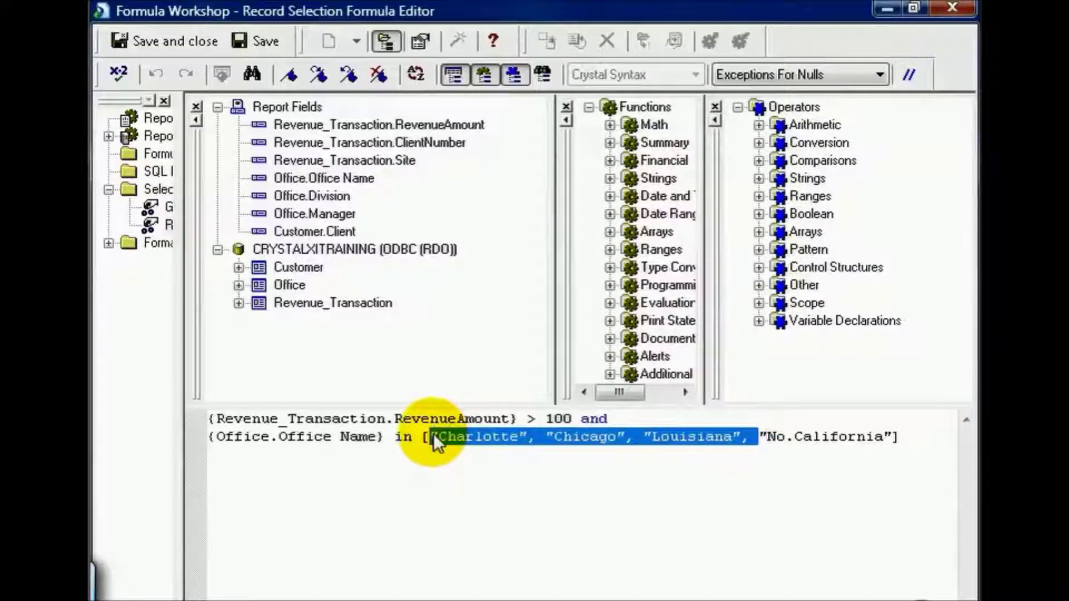
key(Delete)
double_click(594, 419)
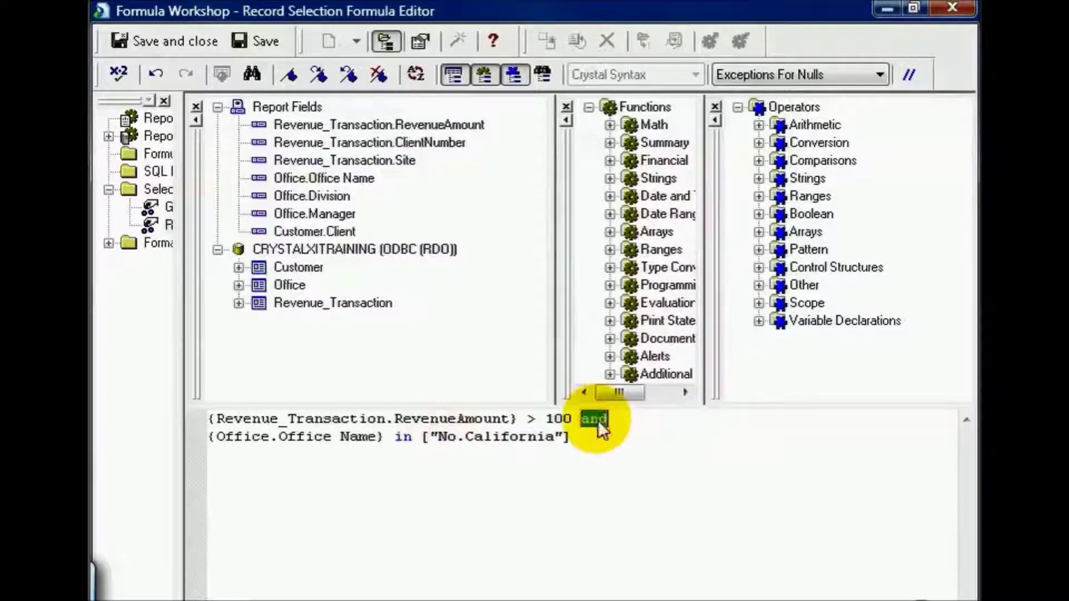
text(or)
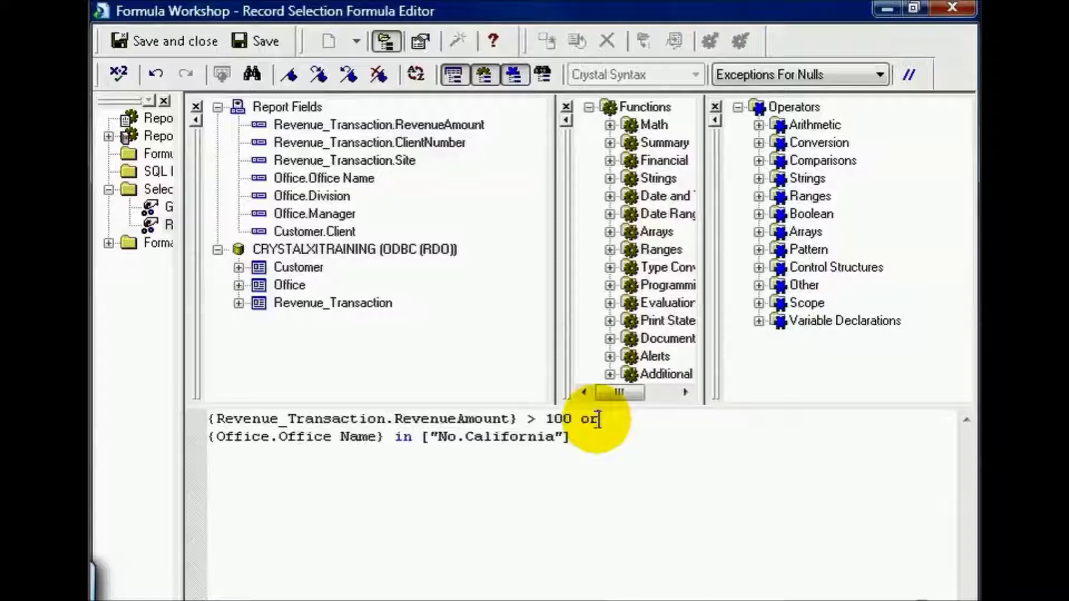
Step: Verify the formula has no errors and save it
click(120, 73)
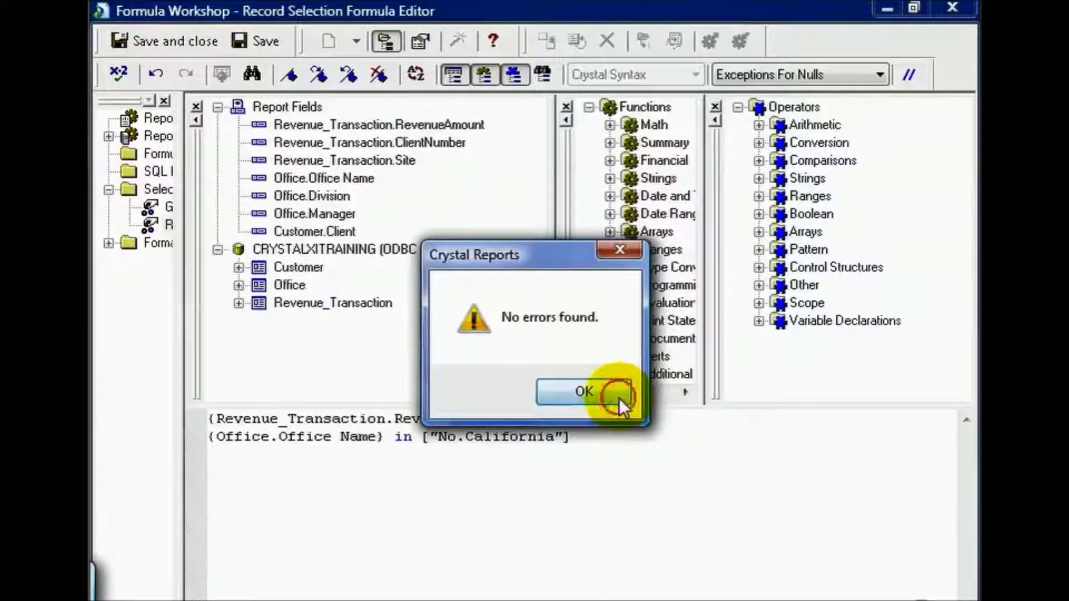
click(619, 399)
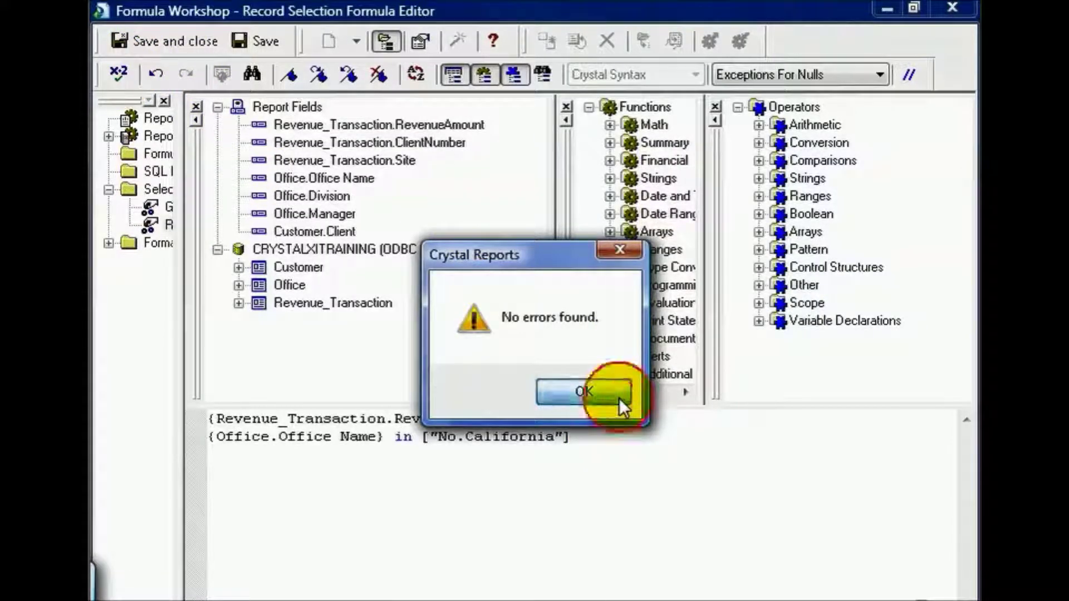
click(189, 45)
Step: Accept and refresh the revised selection, then group the report by Office.Office Name
click(205, 275)
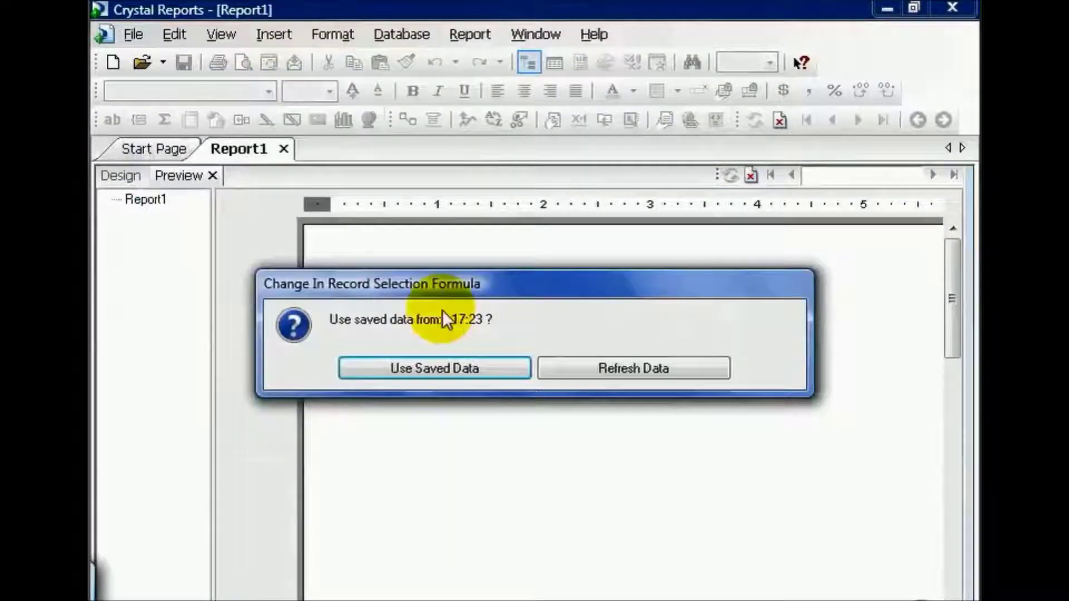
click(590, 366)
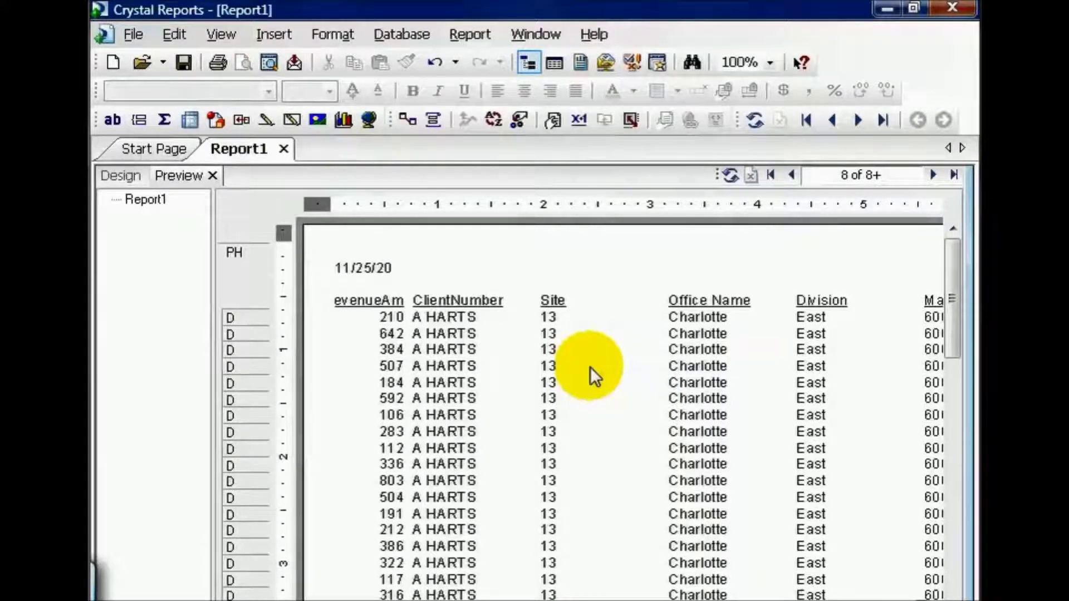
click(294, 33)
mouse_move(332, 35)
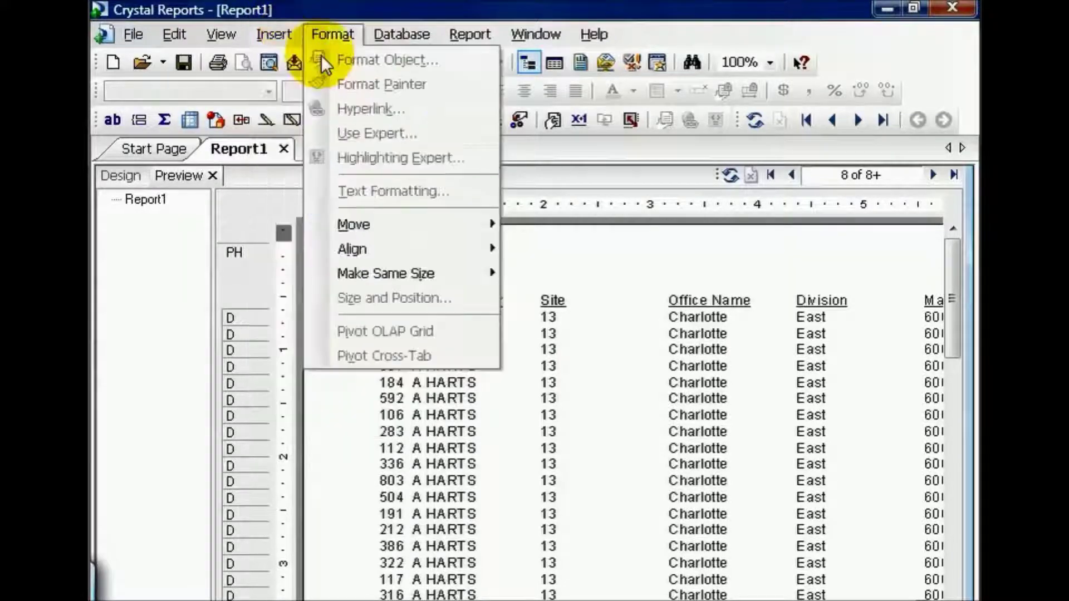
key(Left)
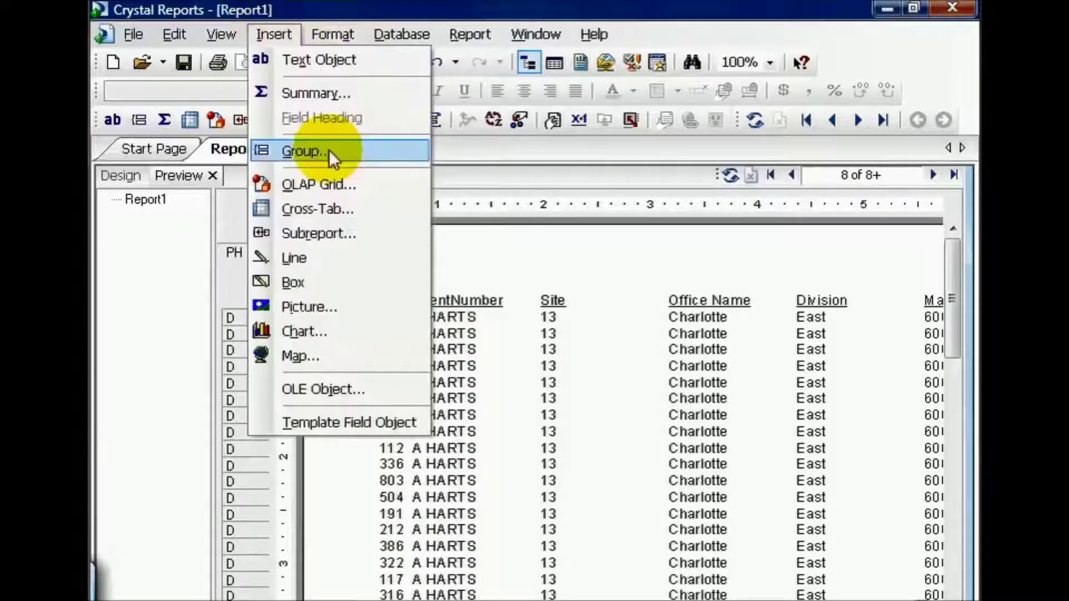
click(392, 151)
click(667, 260)
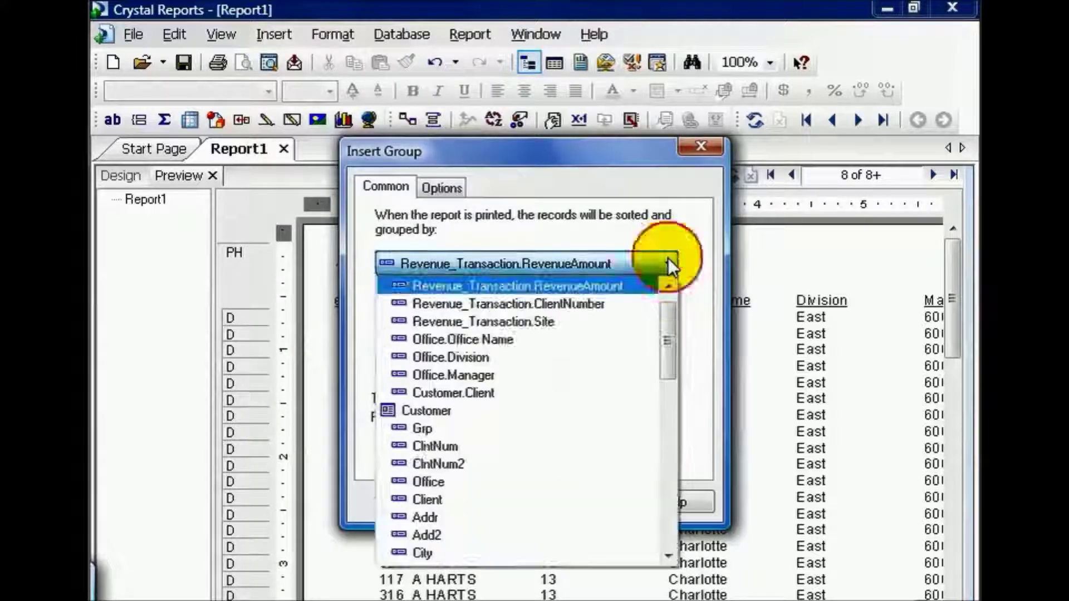
click(536, 338)
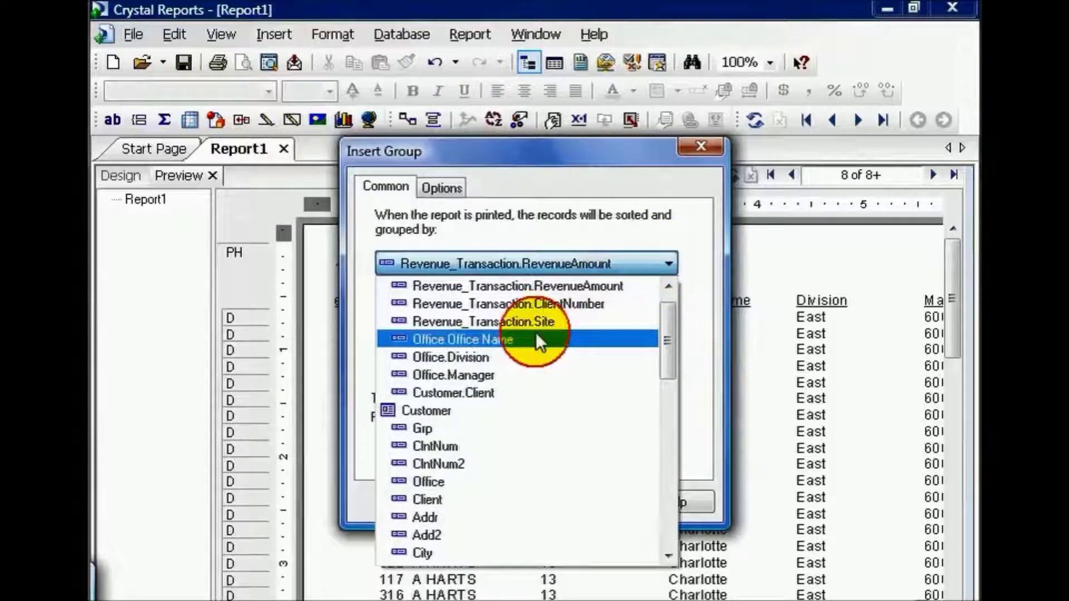
click(496, 501)
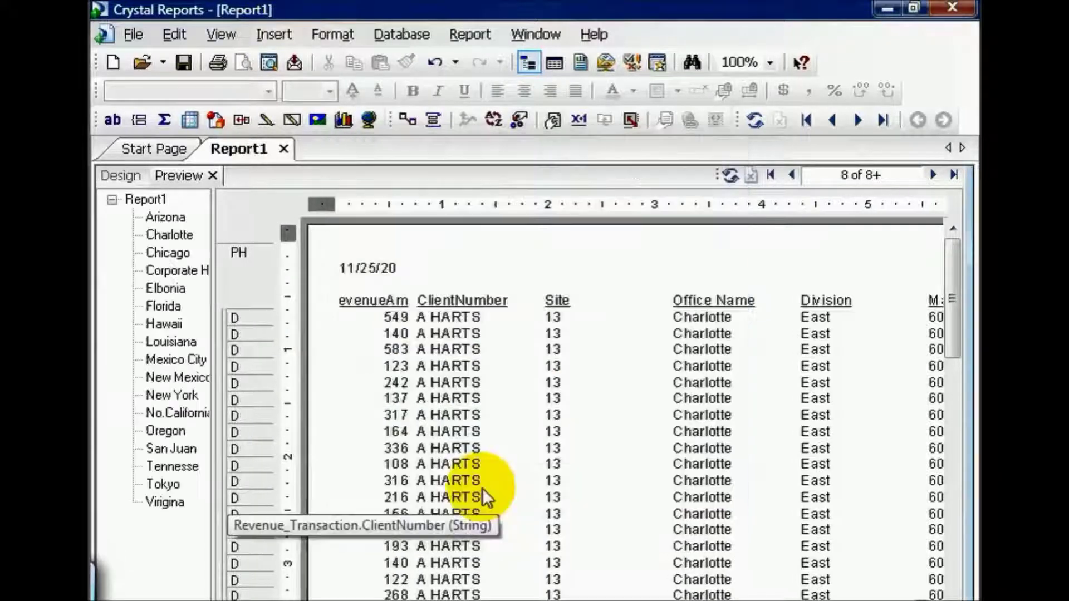
Step: Widen the group tree and jump to the No.California group on page 96
drag(212, 346, 242, 345)
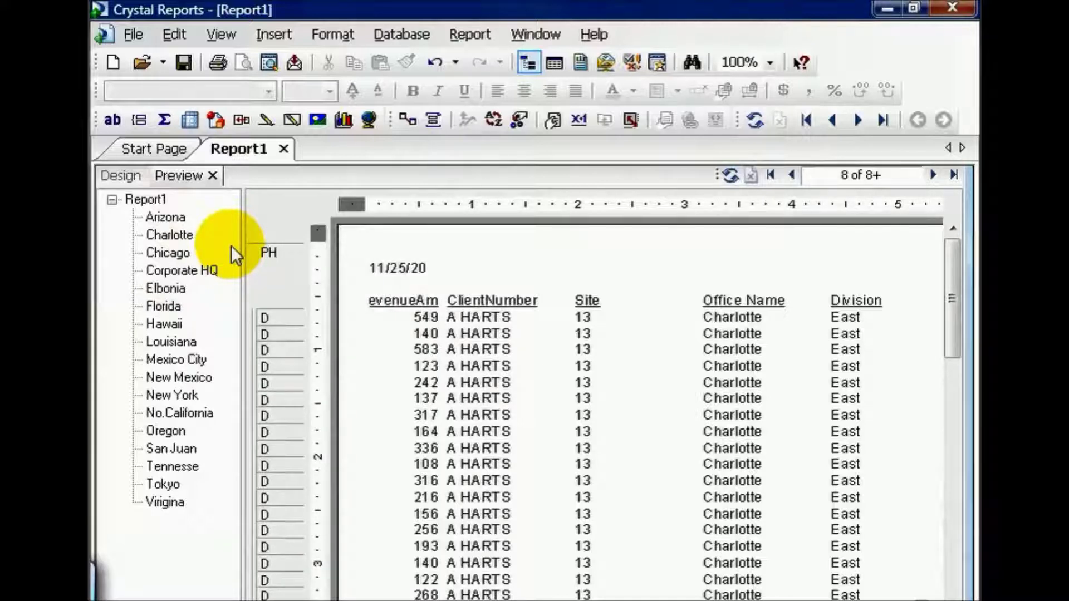
click(207, 413)
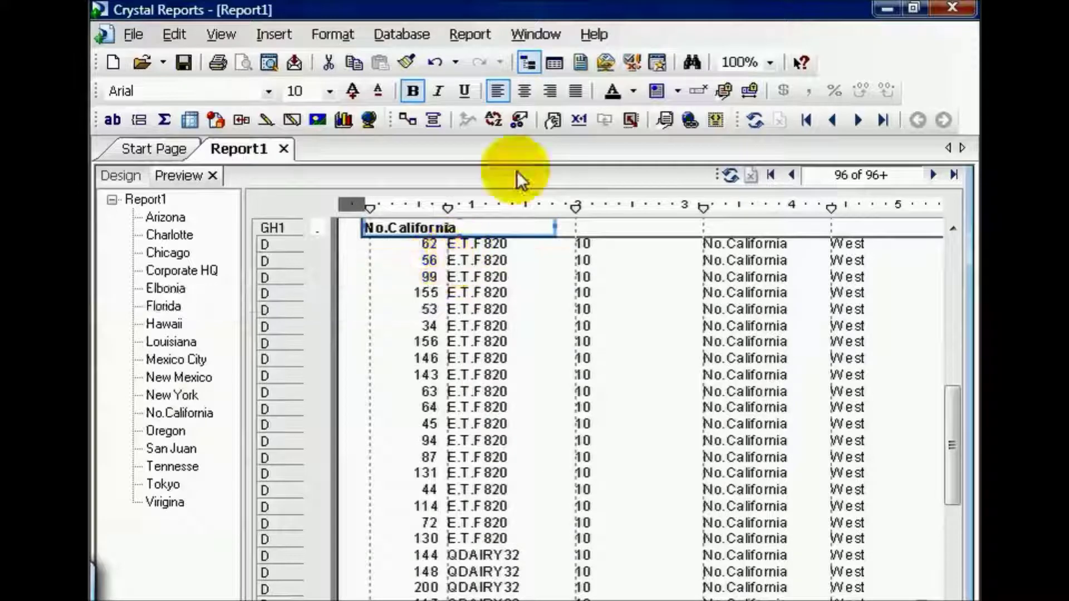
Step: Replace the RevenueAmount > 100 condition with a copy of the Office Name condition
click(515, 117)
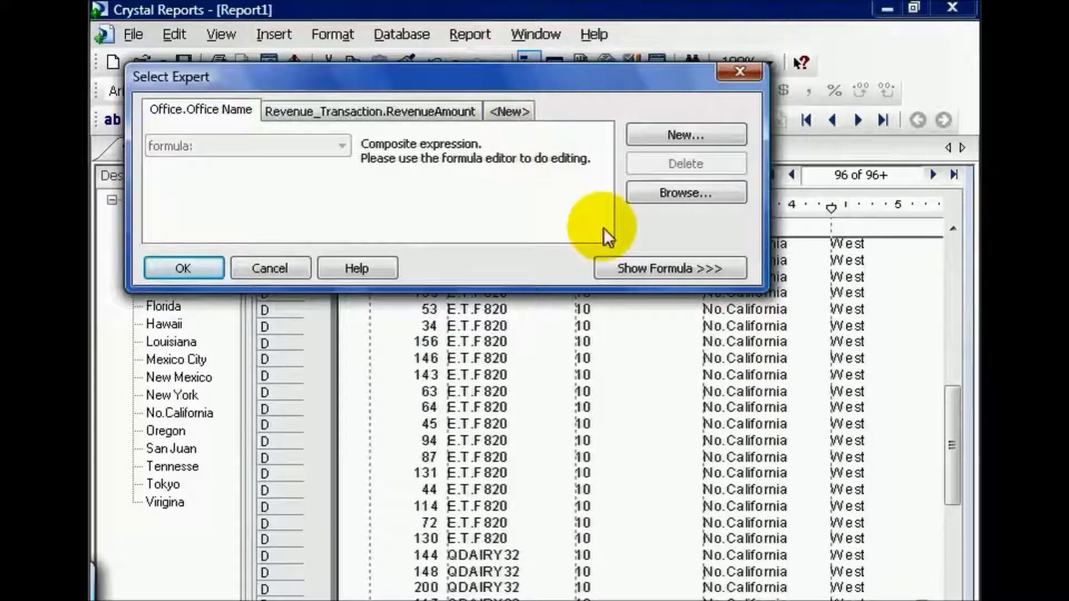
click(635, 266)
click(652, 315)
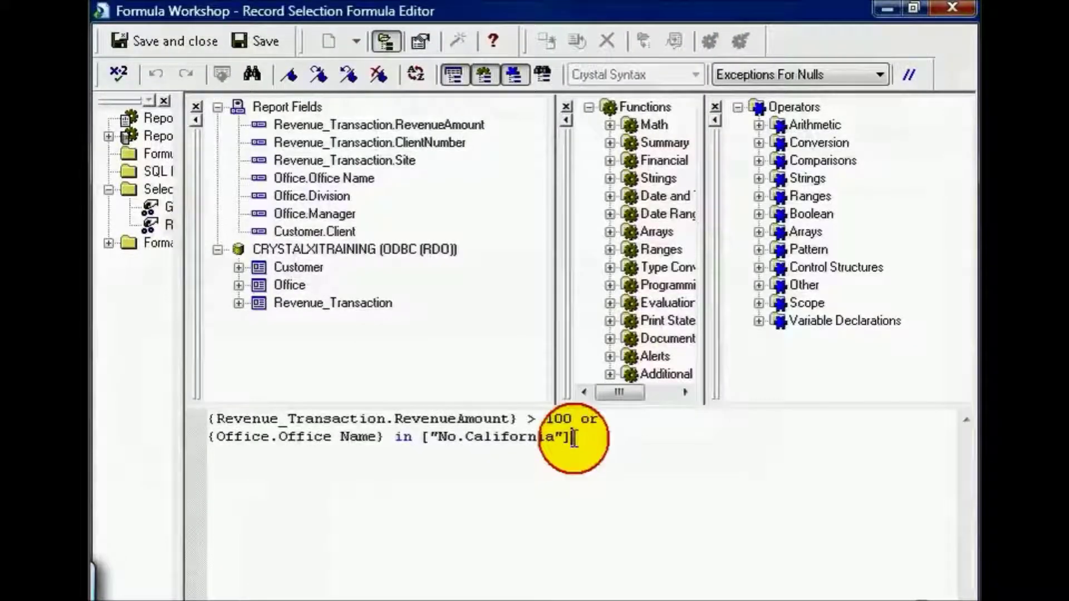
drag(573, 442, 169, 445)
key(ctrl+c)
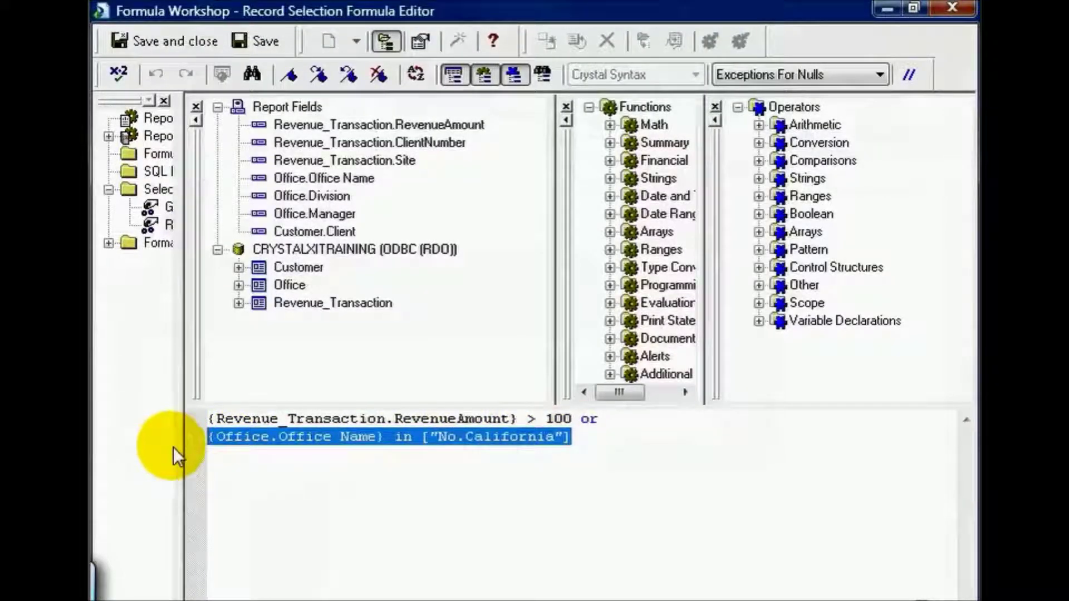
drag(571, 419, 182, 423)
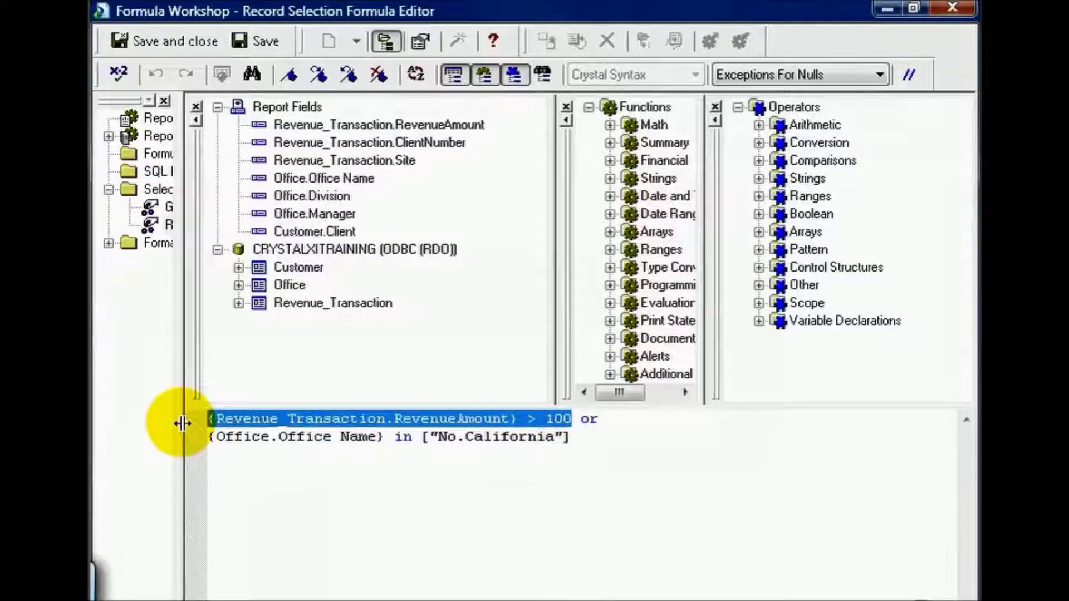
key(ctrl+v)
Step: Change the copied office to Louisiana and confirm the formula has no errors
drag(554, 419, 439, 421)
text(Louisiana)
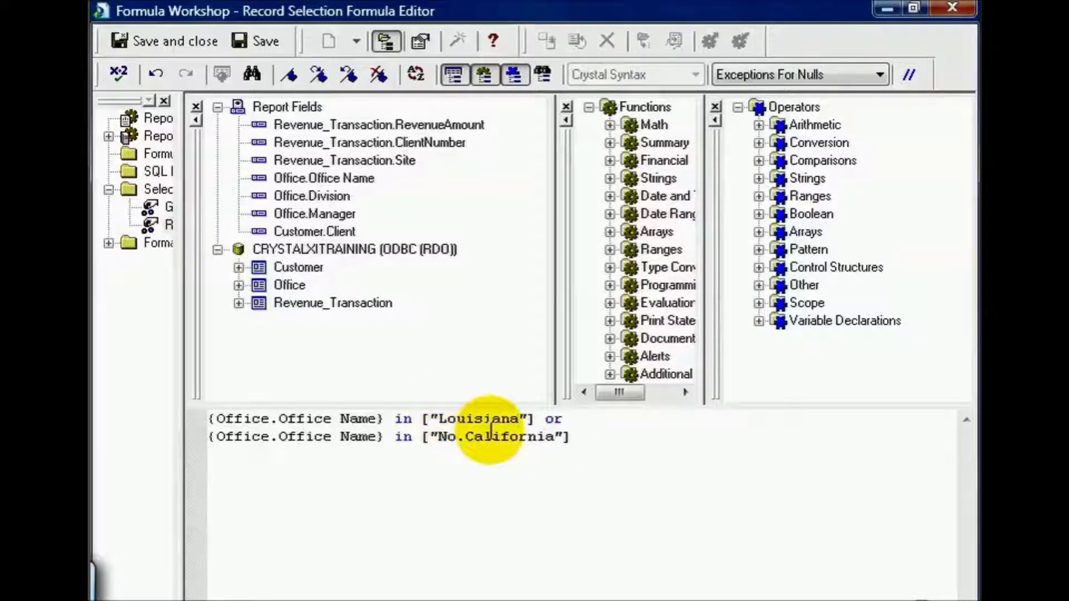
click(572, 437)
click(119, 78)
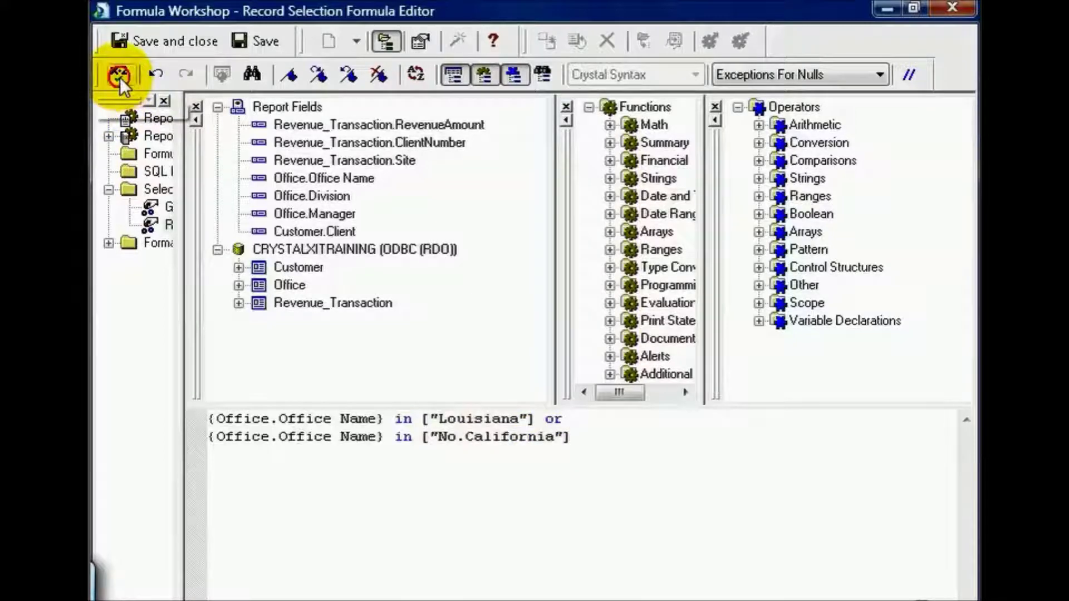
click(584, 392)
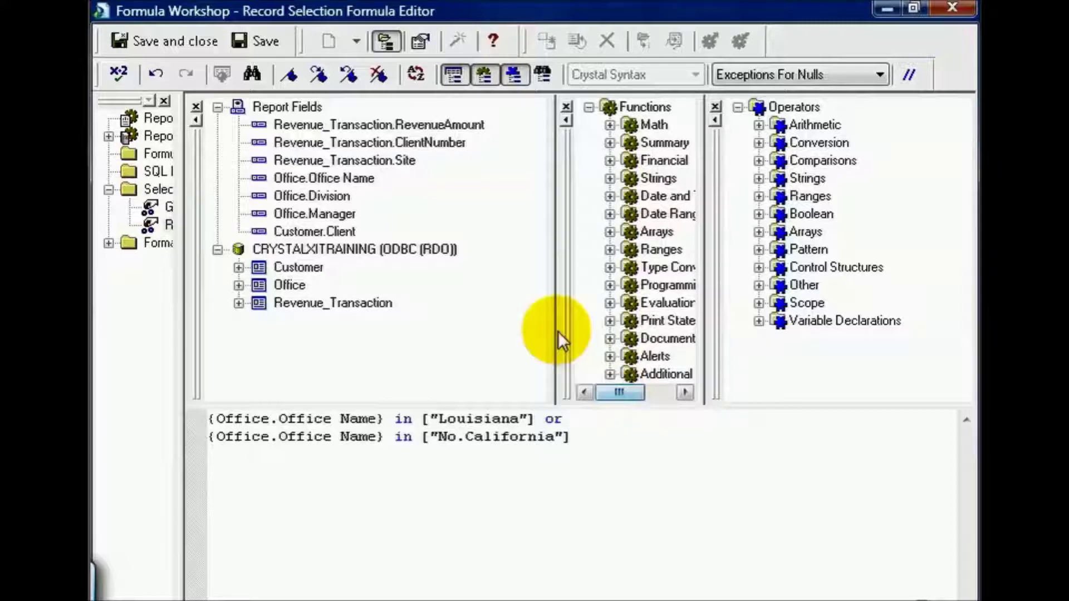
Step: Save the formula, accept the selection, and refresh the report data
click(186, 42)
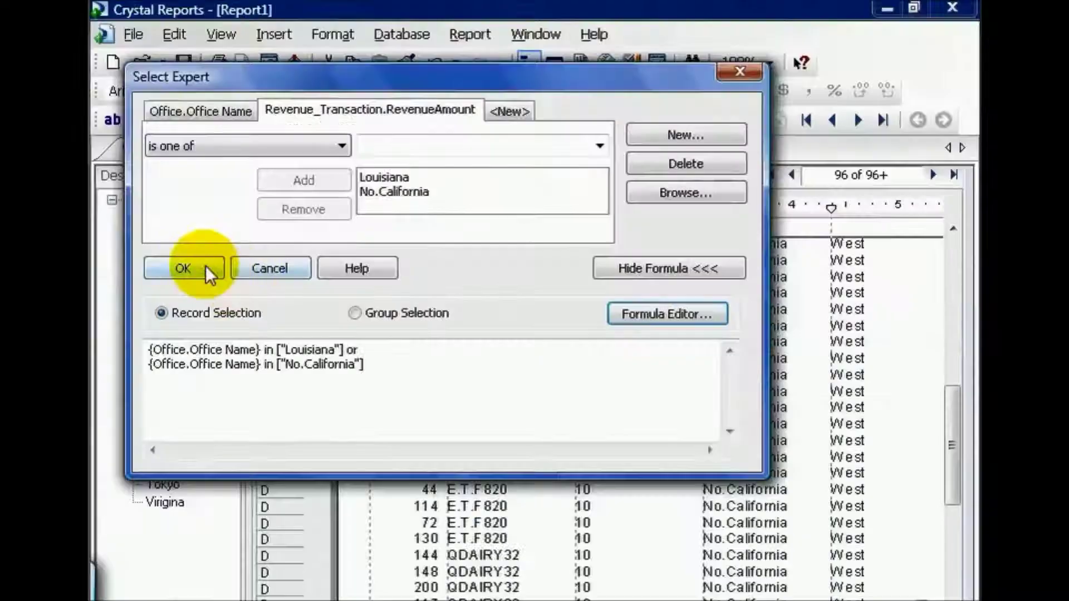
click(201, 267)
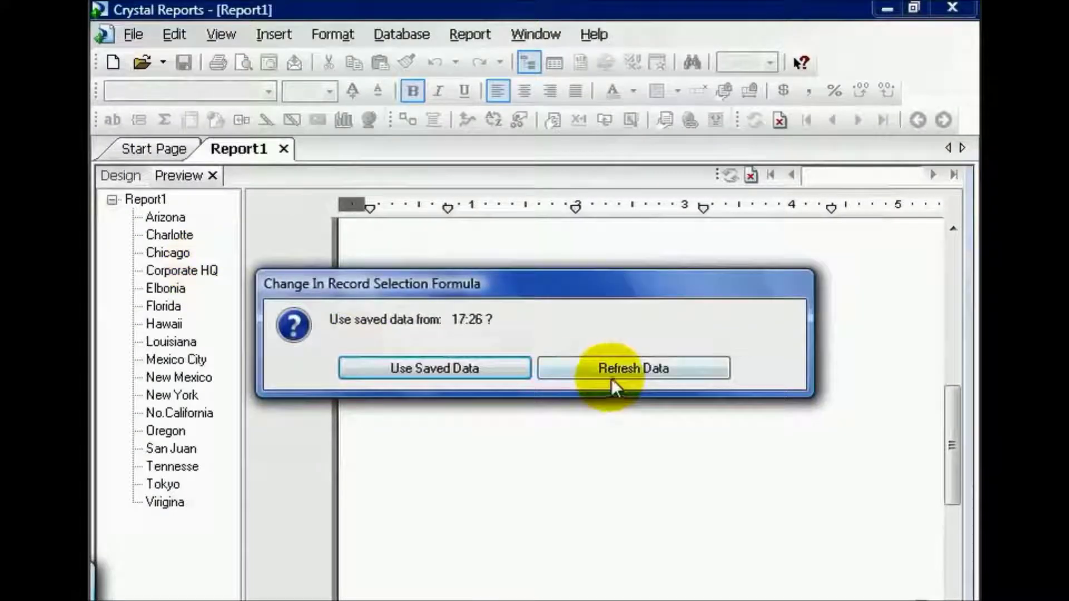
click(611, 372)
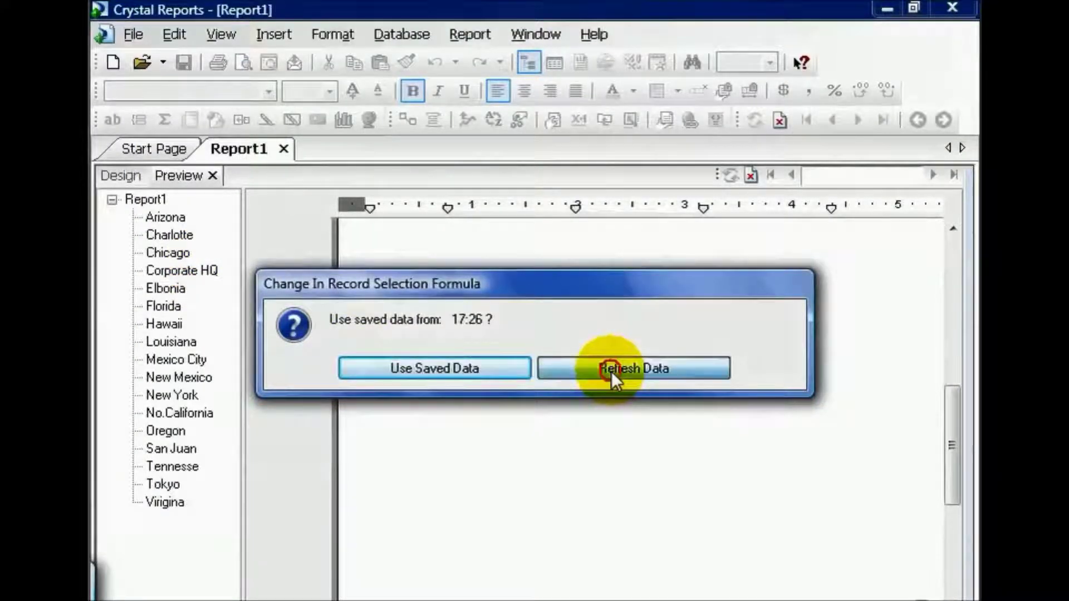
Step: View the Louisiana and No.California groups, then reopen the Select Expert
click(177, 219)
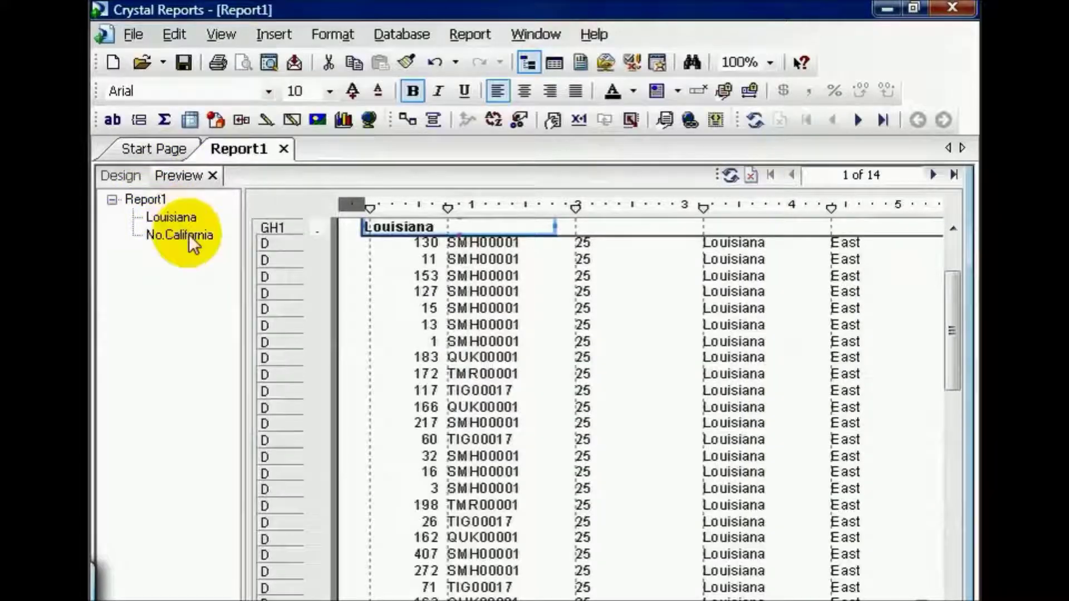
click(189, 236)
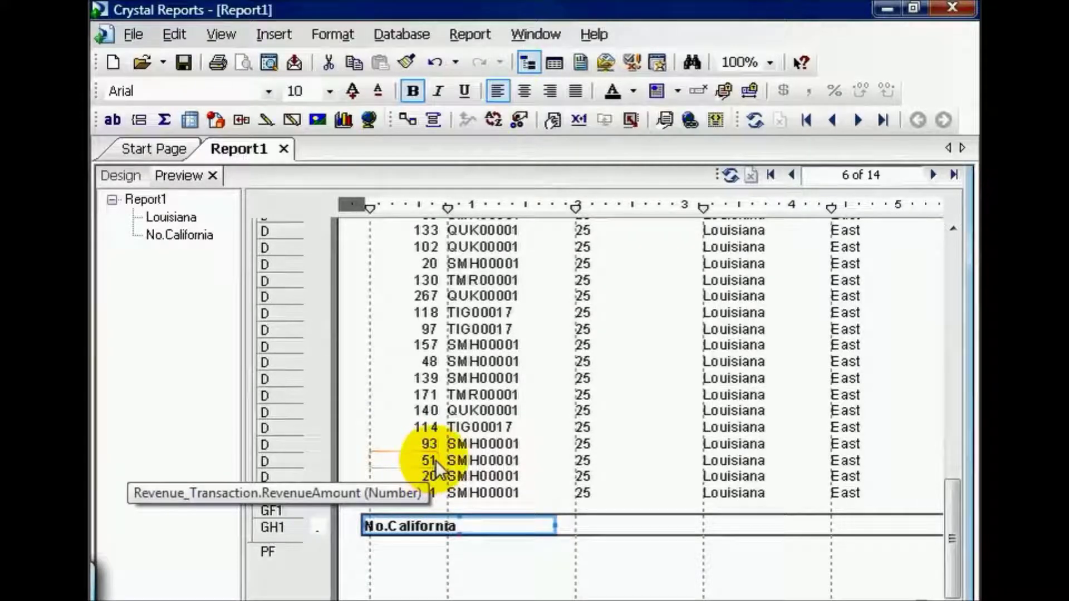
click(526, 125)
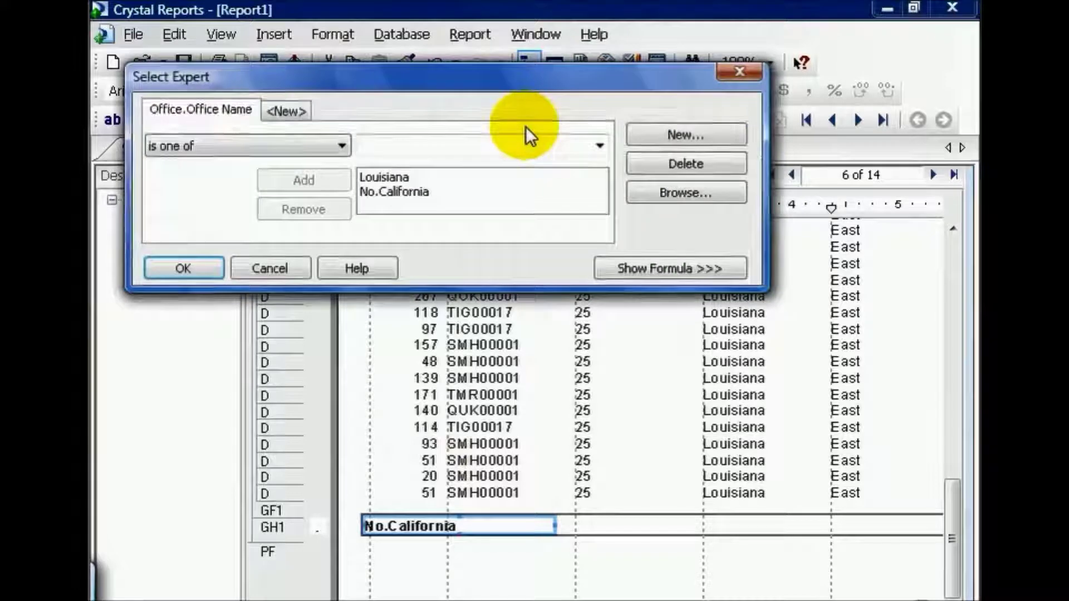
Step: Append 'or {Customer.Client} startswith "A"' on a new line of the selection formula
click(643, 262)
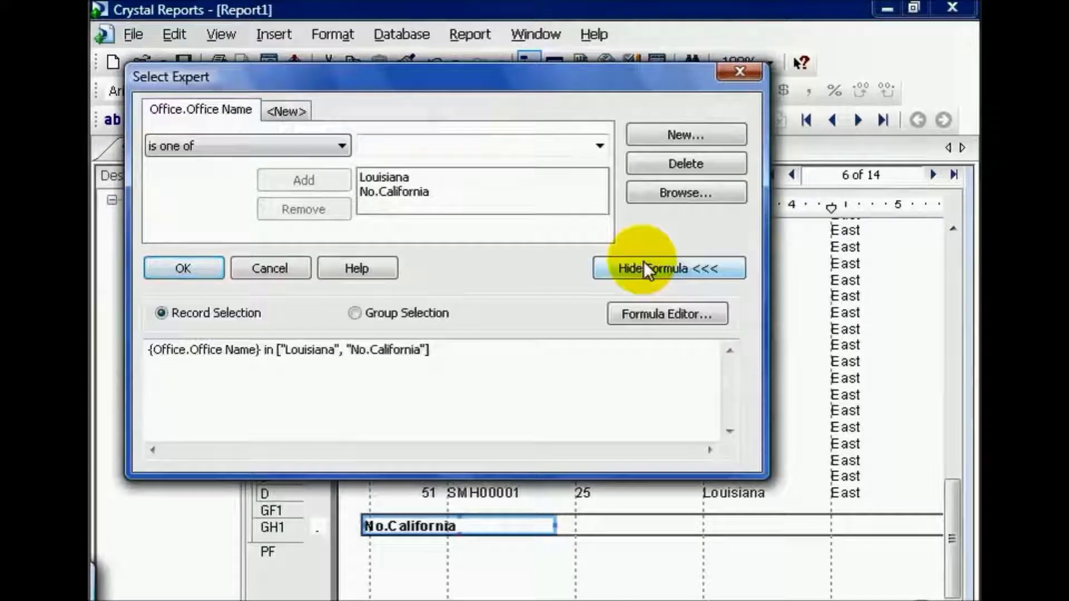
click(675, 309)
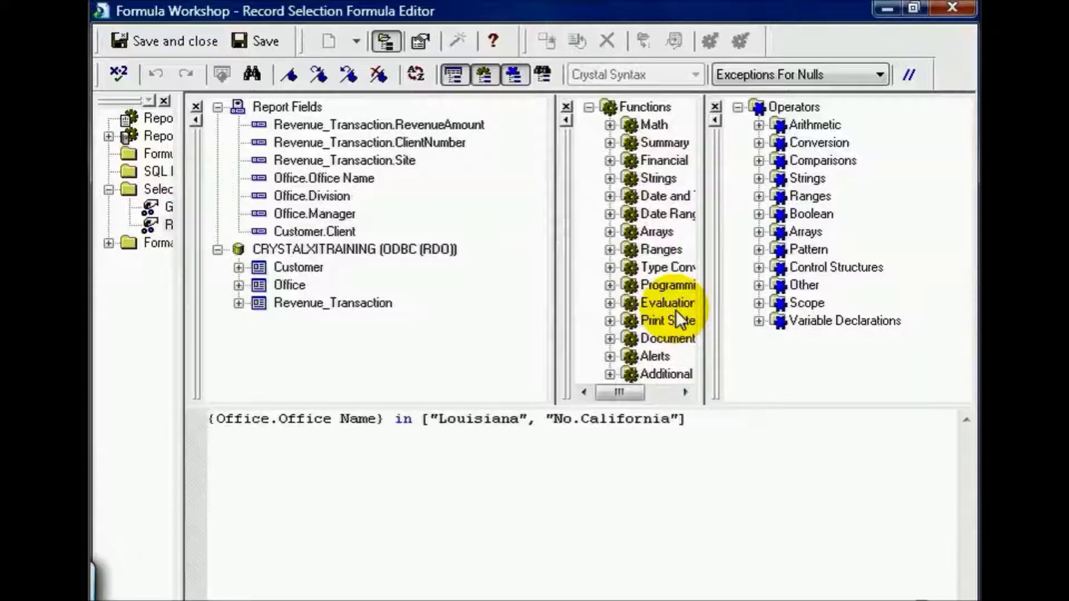
click(718, 422)
text(or)
key(Return)
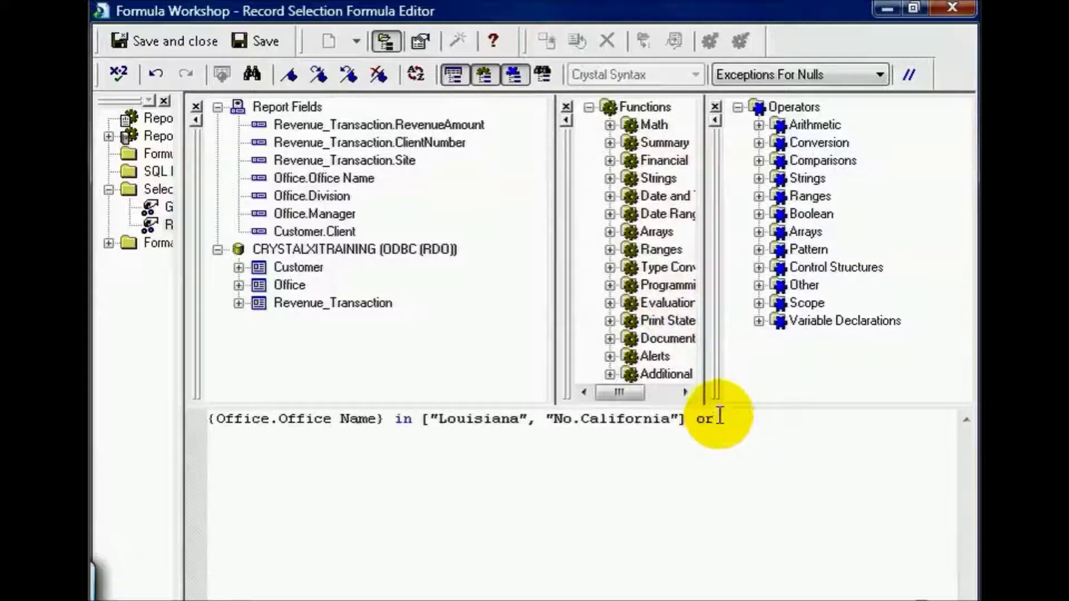
double_click(340, 232)
text(start)
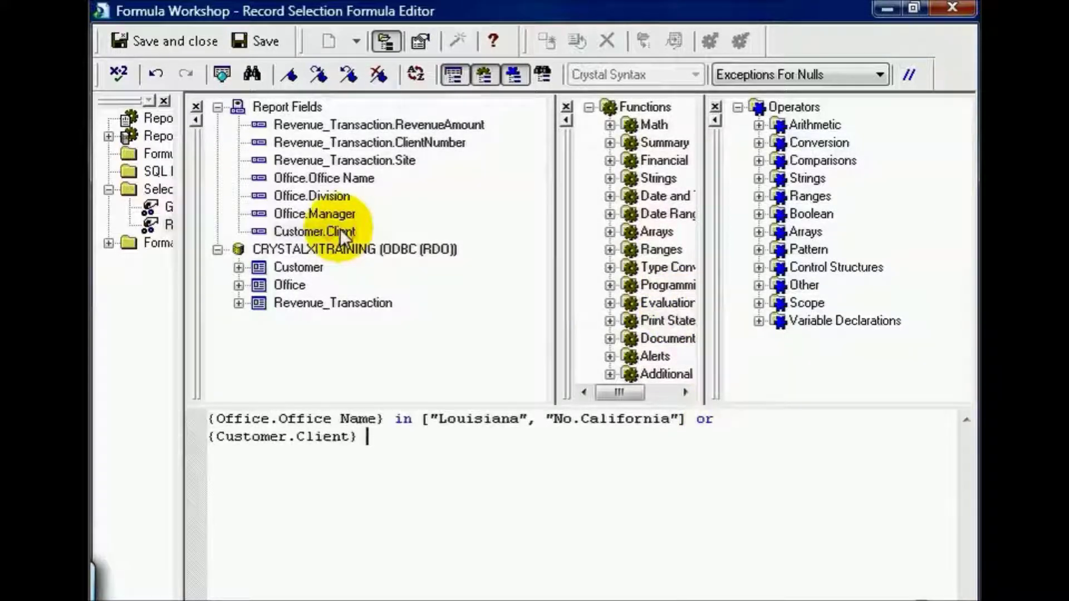
text(swith )
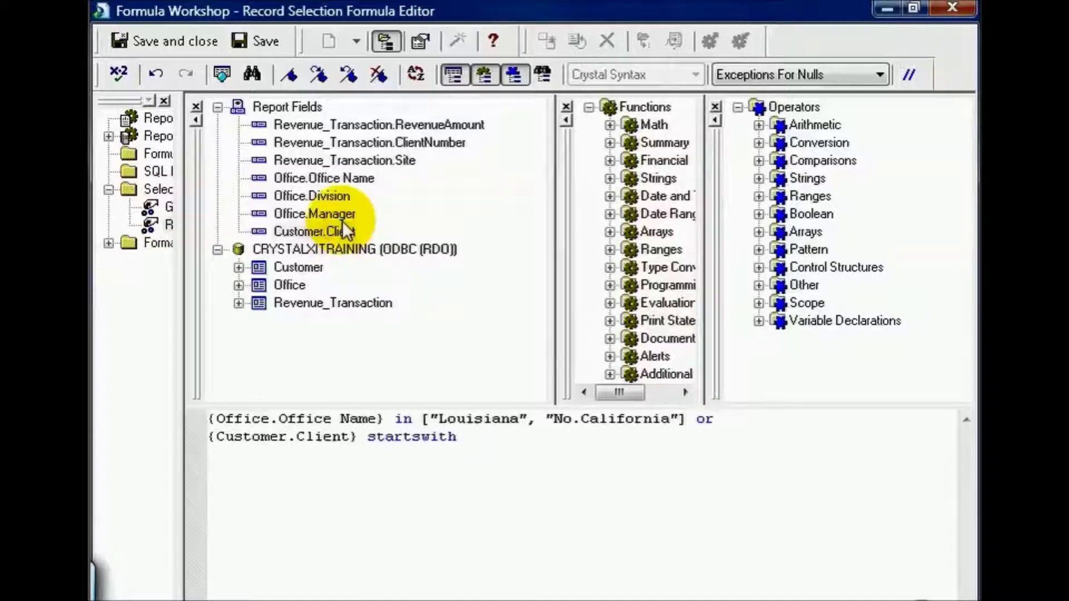
text("A")
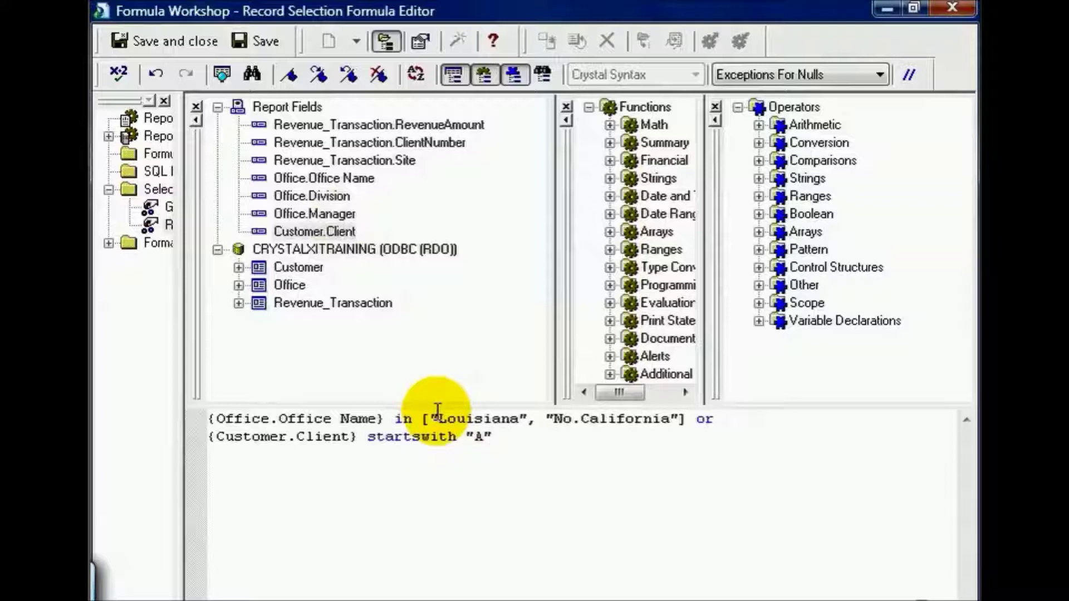
Step: Confirm the extended formula has no errors, save it, and accept the selection
click(125, 78)
click(600, 386)
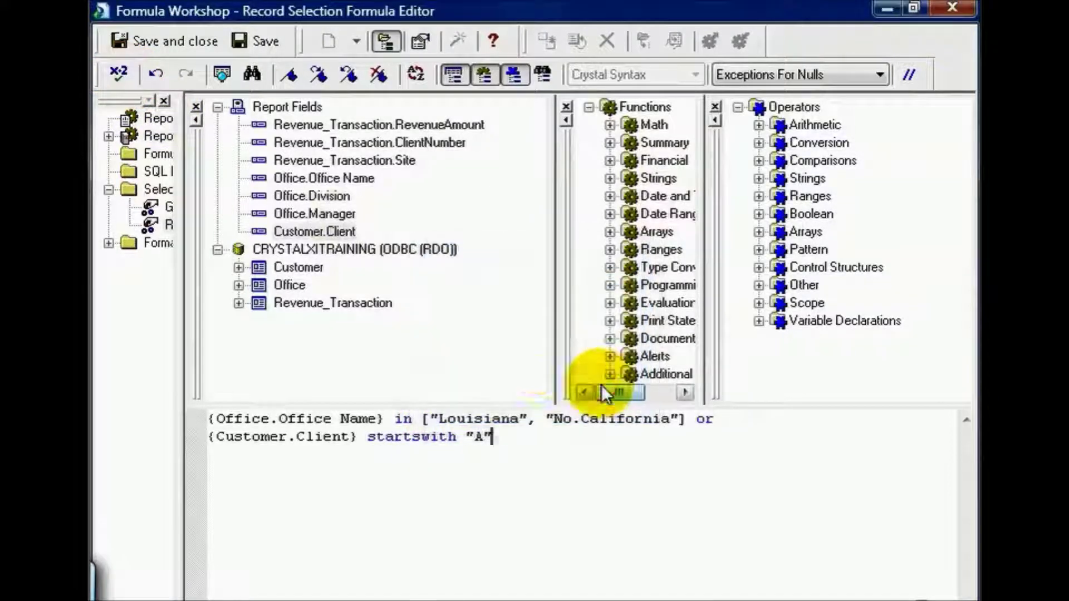
click(148, 39)
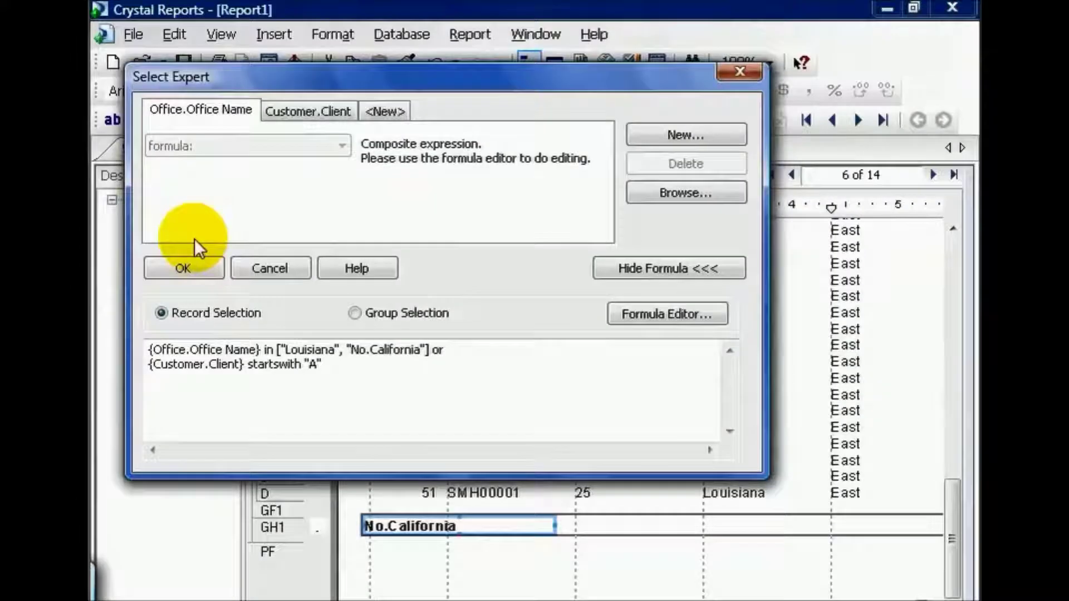
click(189, 263)
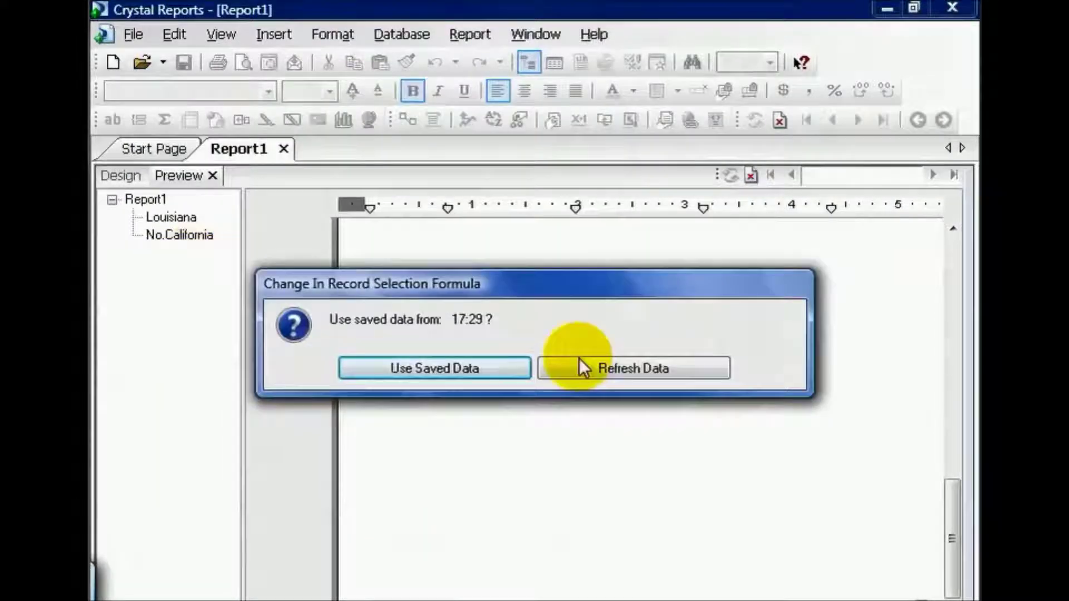
Step: Refresh the report data with the extended selection formula
click(584, 366)
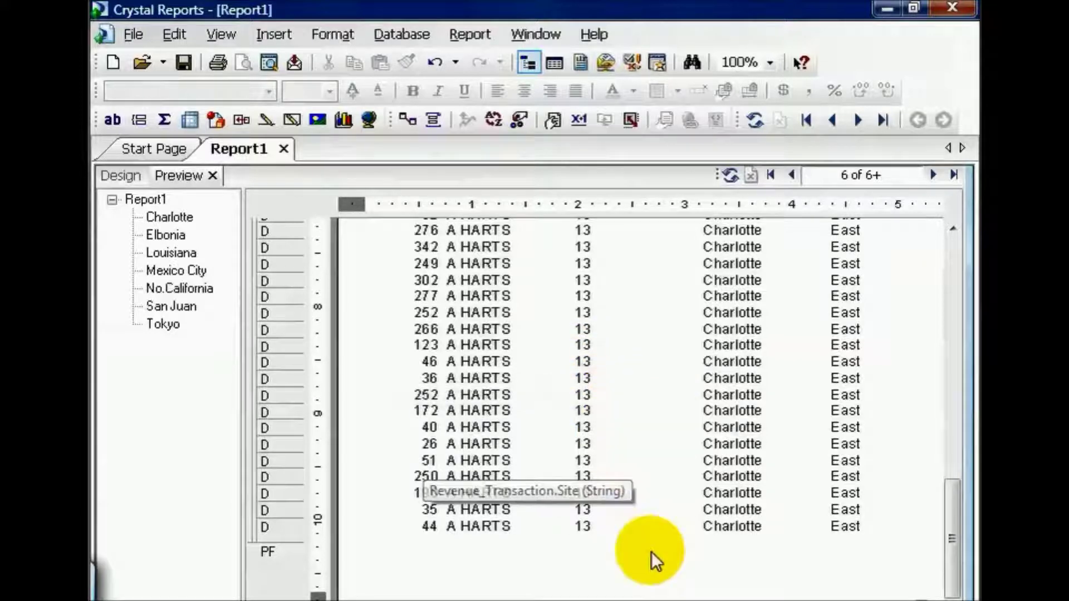
click(676, 598)
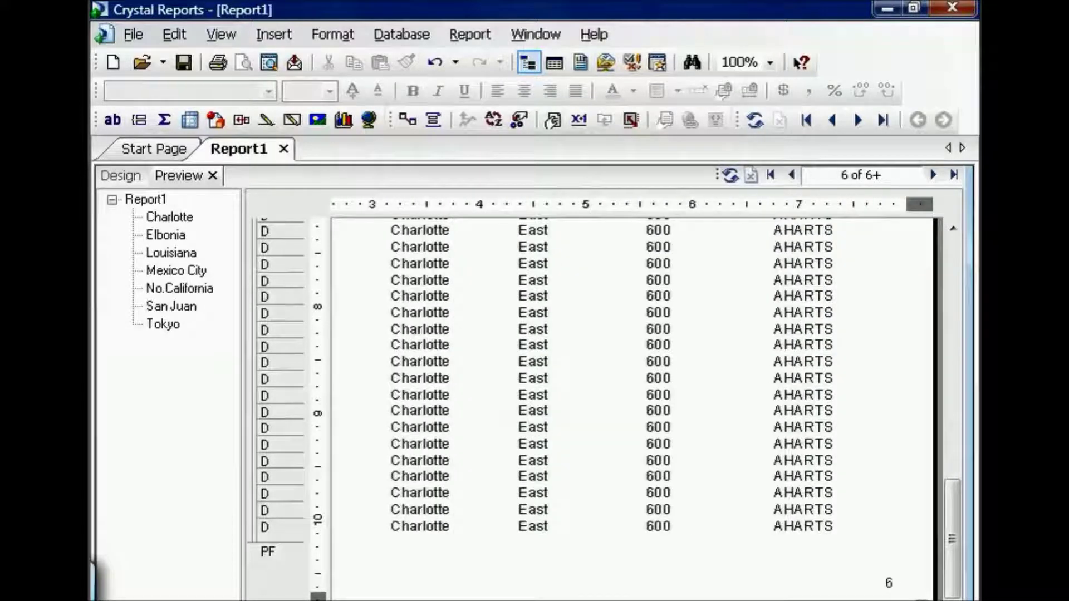
drag(951, 560, 954, 310)
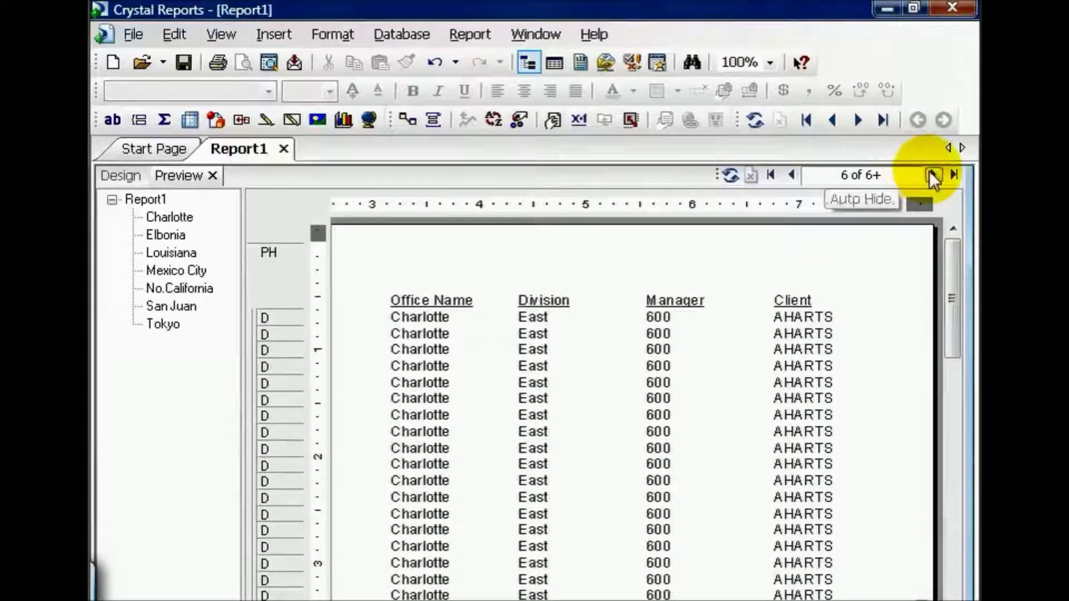
Step: Page through the 36-page preview to the No.California rows and select the Client field
click(938, 176)
click(938, 176)
click(937, 176)
click(938, 176)
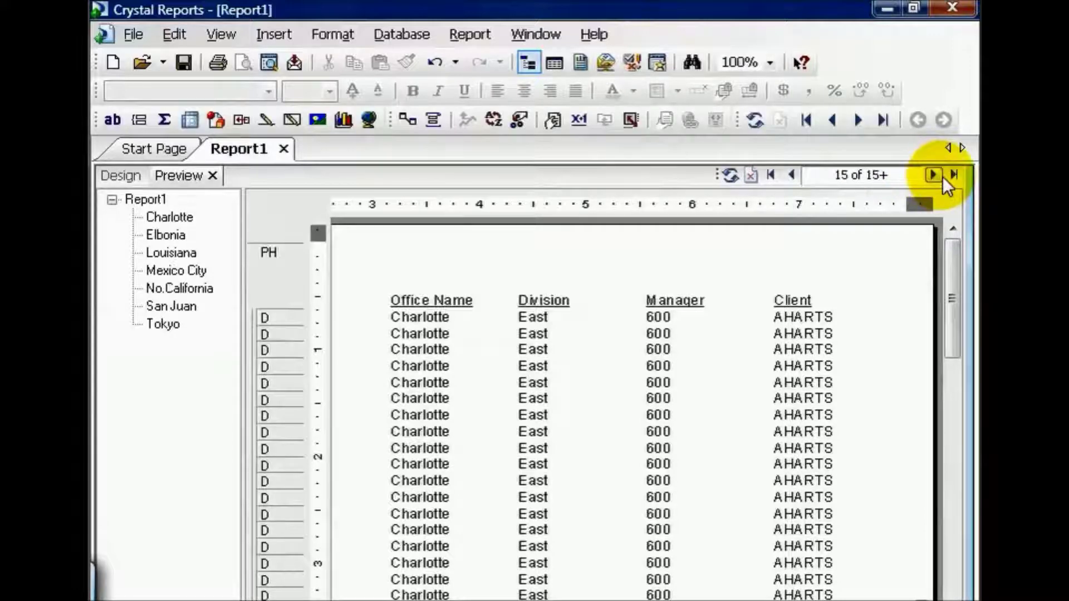
click(948, 175)
click(792, 175)
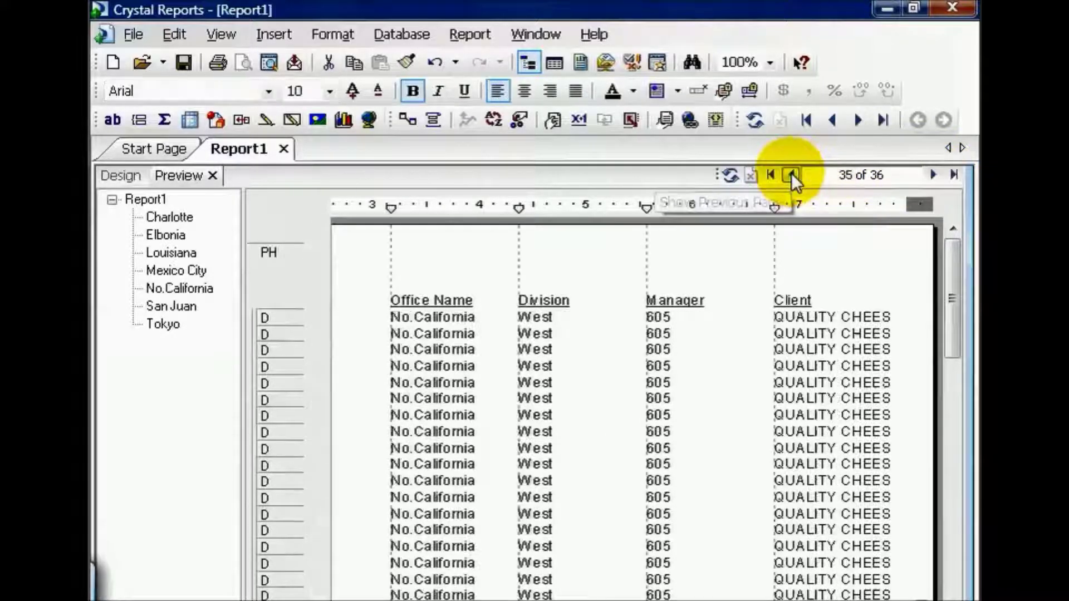
click(891, 317)
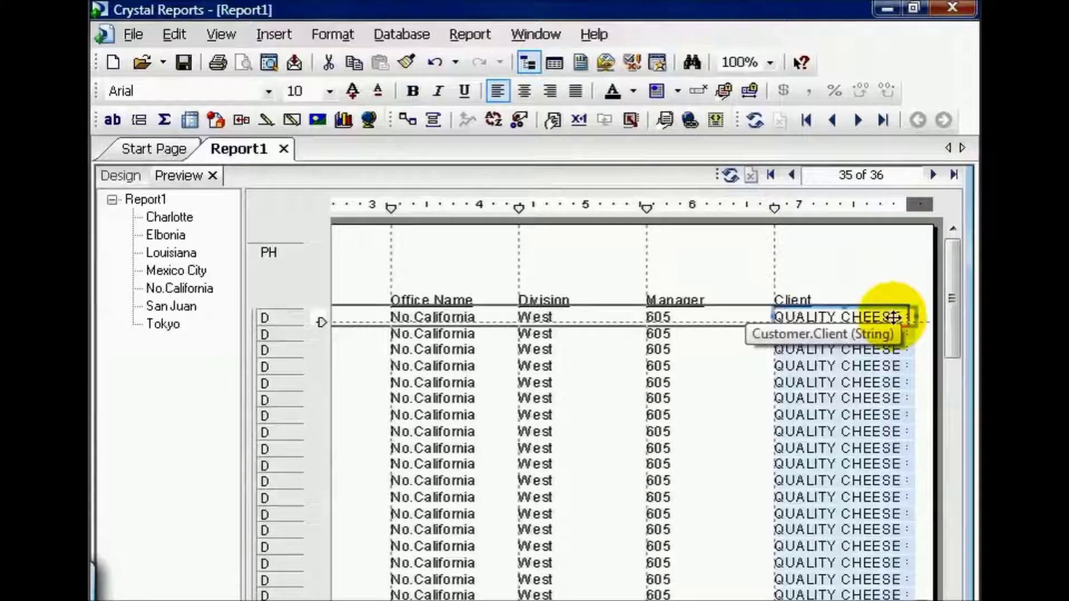